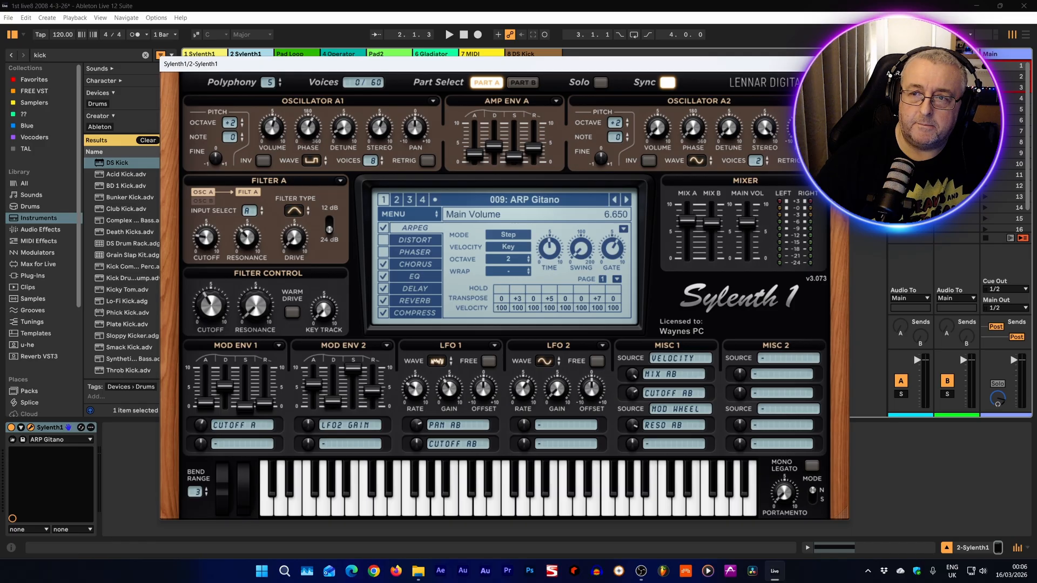
# Review the Sylenth1 synth on the first track, closing the second track's plug-in window beforehand
pyautogui.click(843, 63)
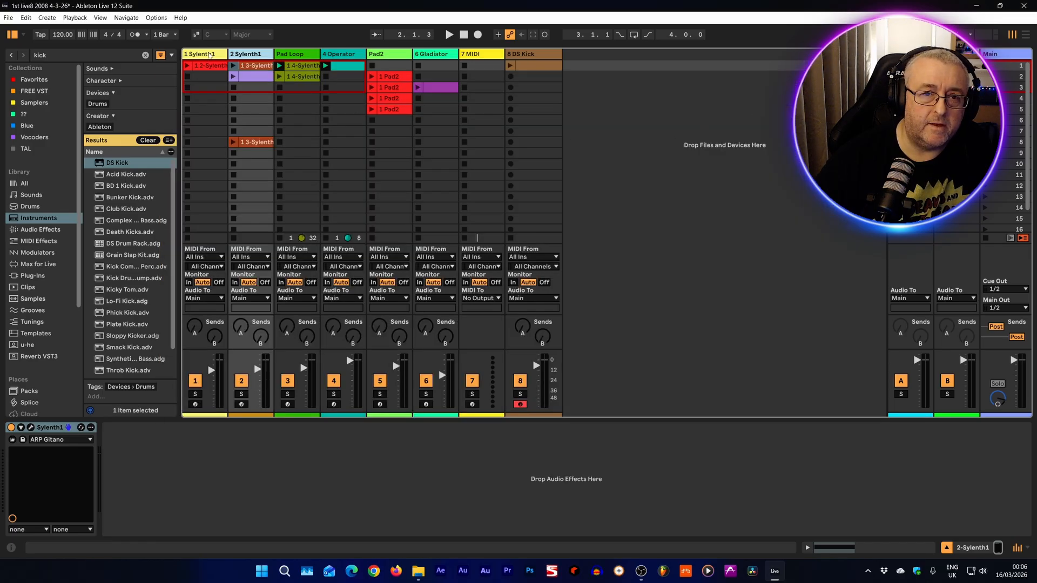
pyautogui.click(209, 54)
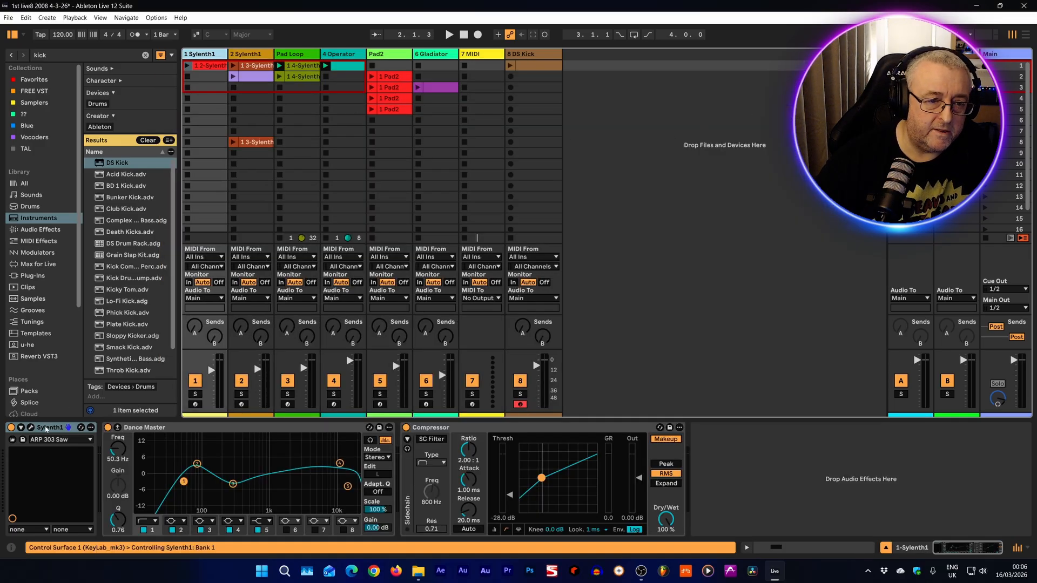
pyautogui.click(30, 427)
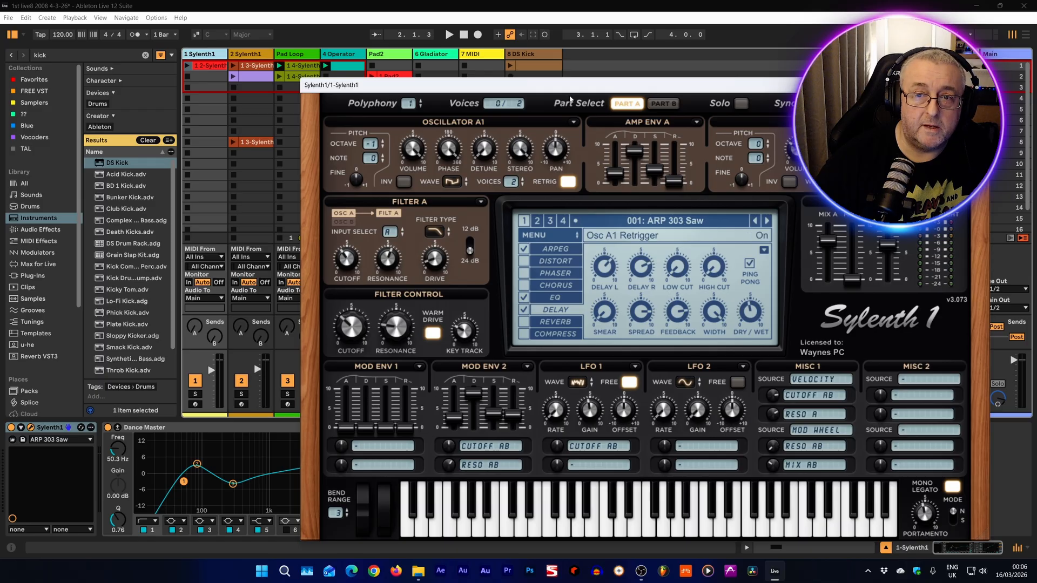
pyautogui.moveTo(568, 89); pyautogui.dragTo(471, 66)
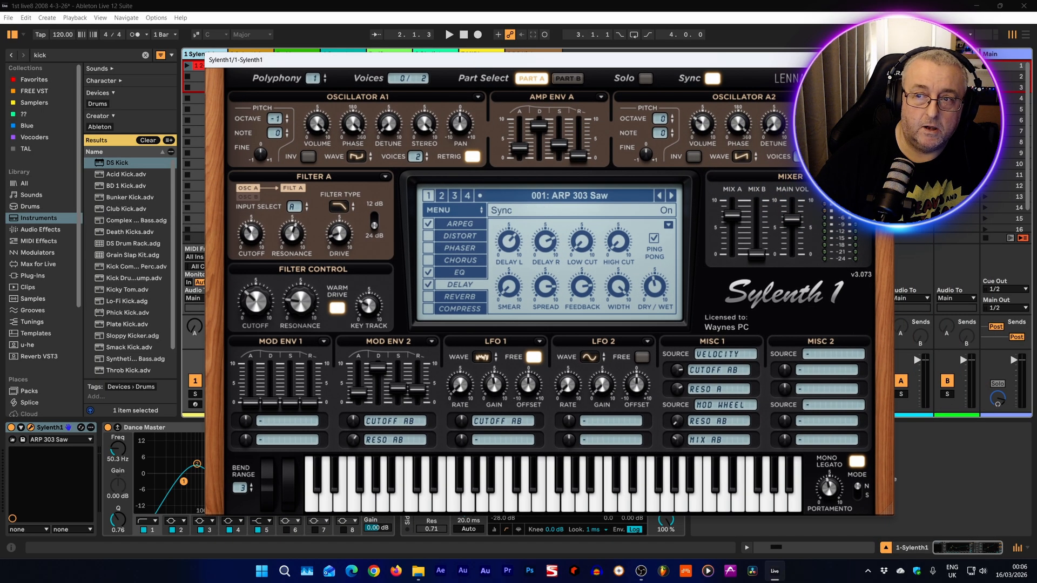
pyautogui.click(884, 59)
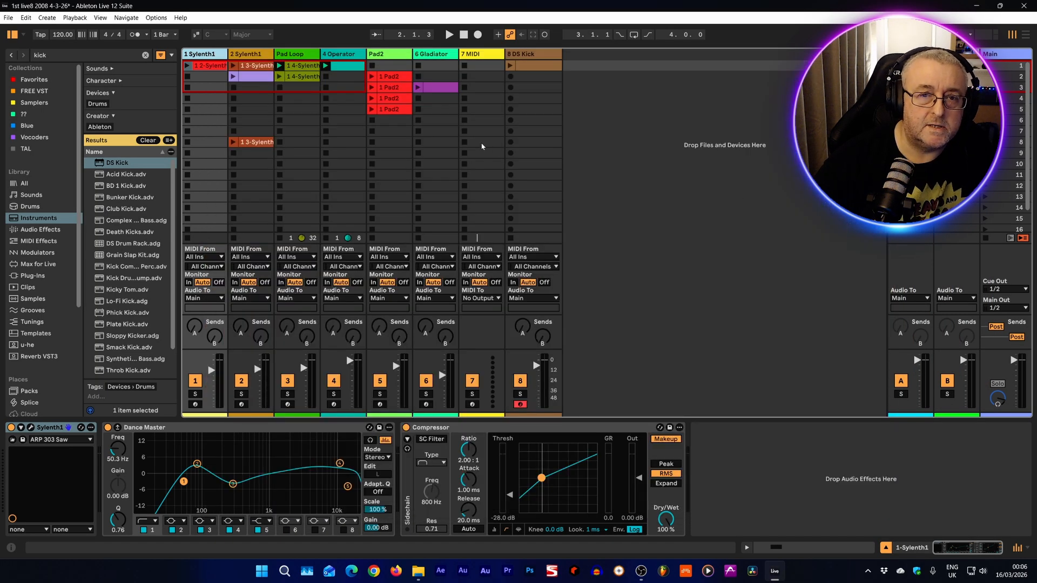
# Set the Sylenth1 interface size to 150% for the instrument on the Pad Loop track
pyautogui.click(300, 56)
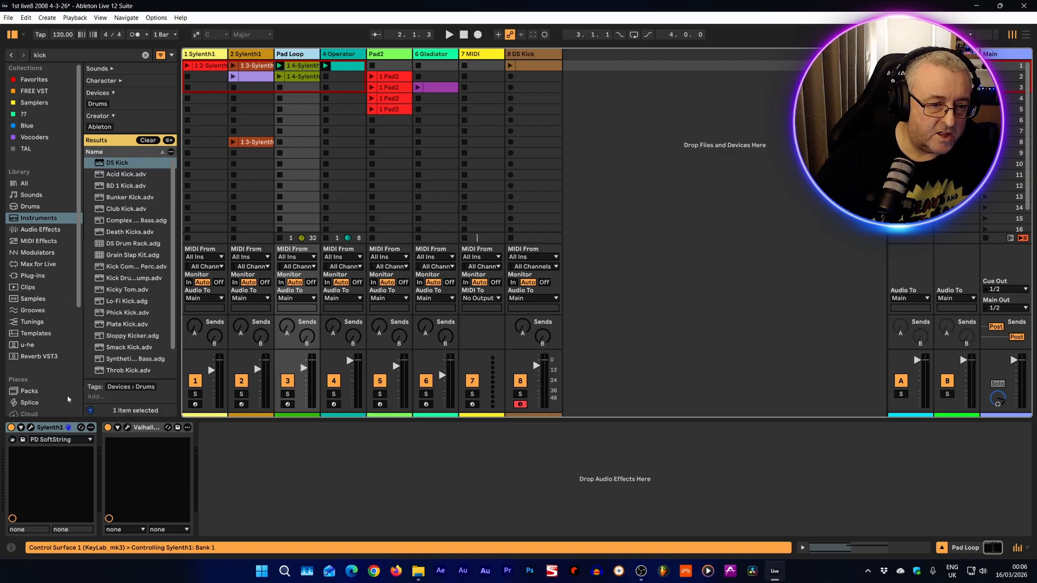
pyautogui.click(23, 439)
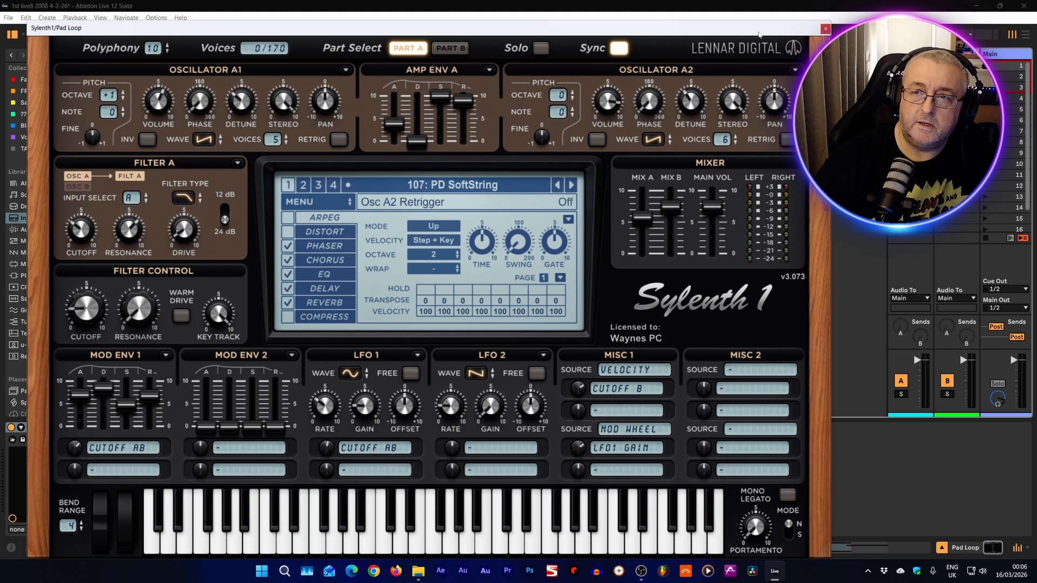
pyautogui.moveTo(759, 34); pyautogui.dragTo(774, 30)
pyautogui.click(329, 199)
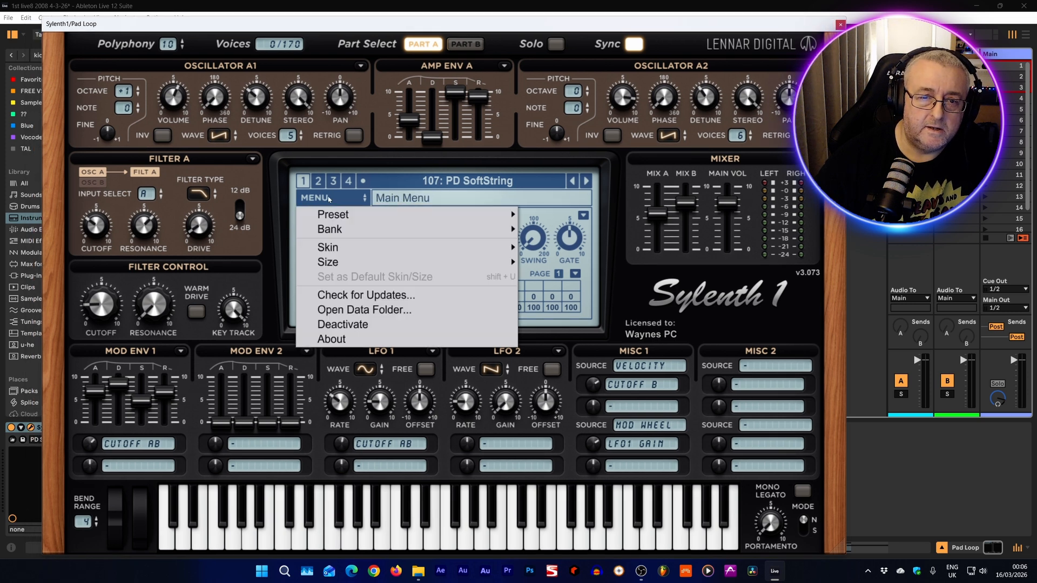
pyautogui.moveTo(347, 265)
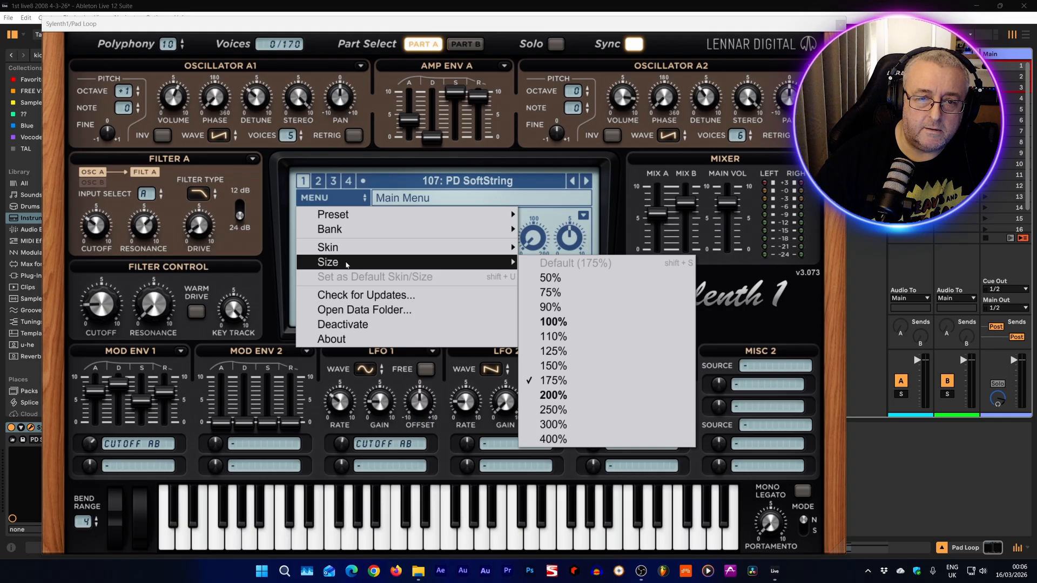
pyautogui.click(553, 366)
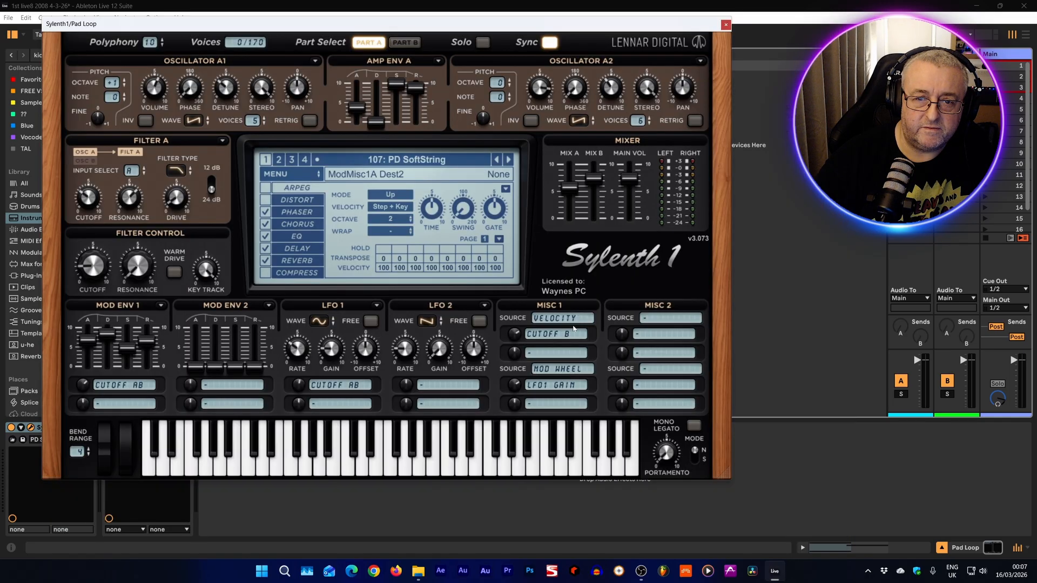
pyautogui.click(727, 25)
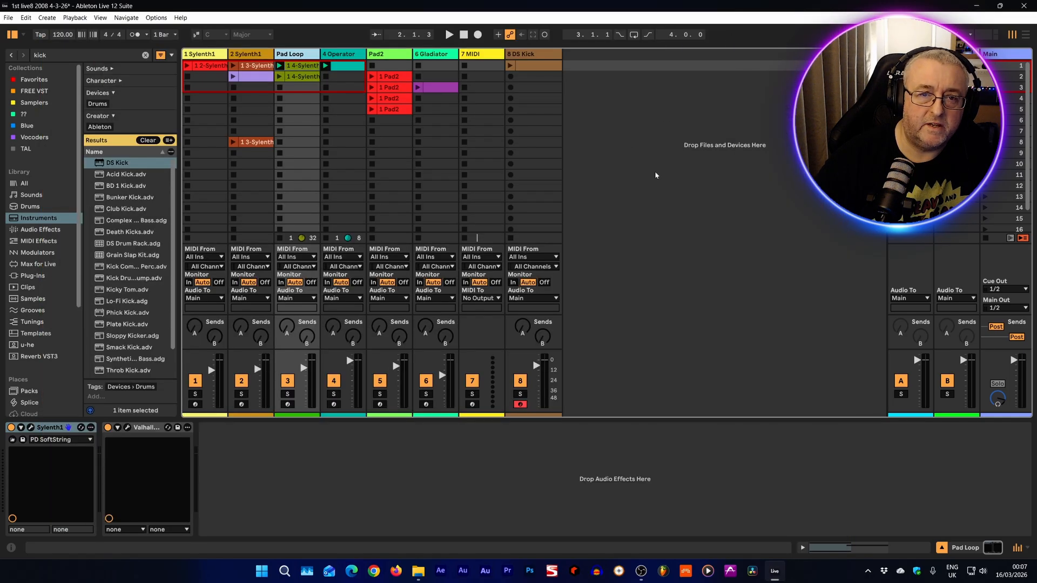
# Review the Operator track's devices and the Sylenth1 synth on the Pad2 track
pyautogui.click(343, 55)
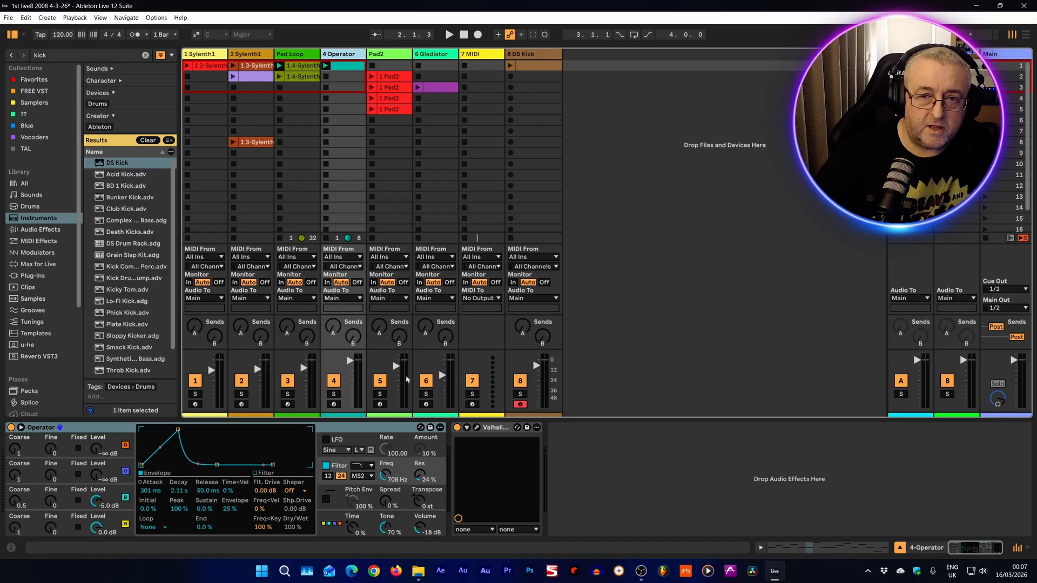
pyautogui.click(401, 57)
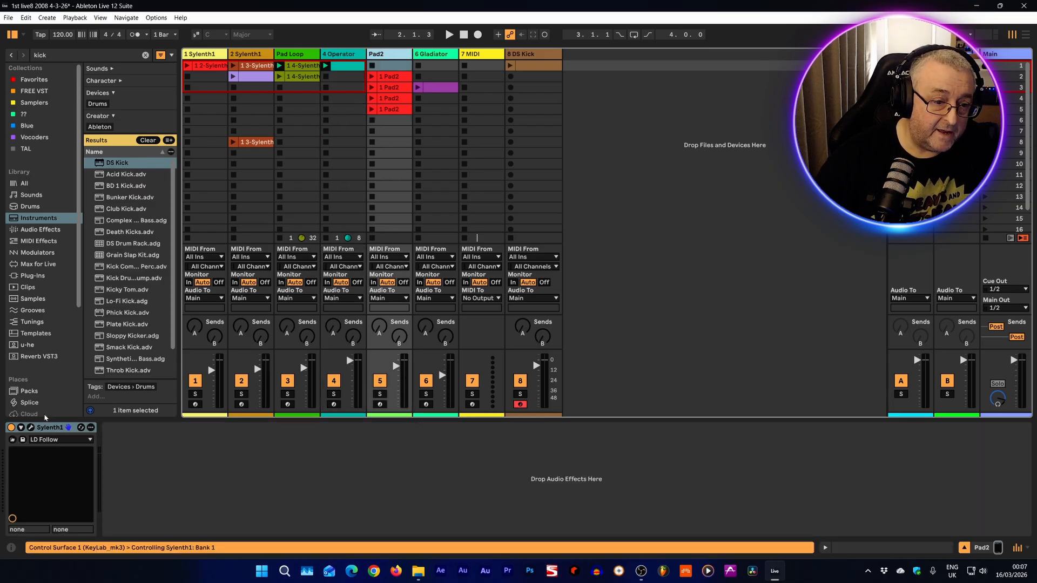
pyautogui.click(31, 427)
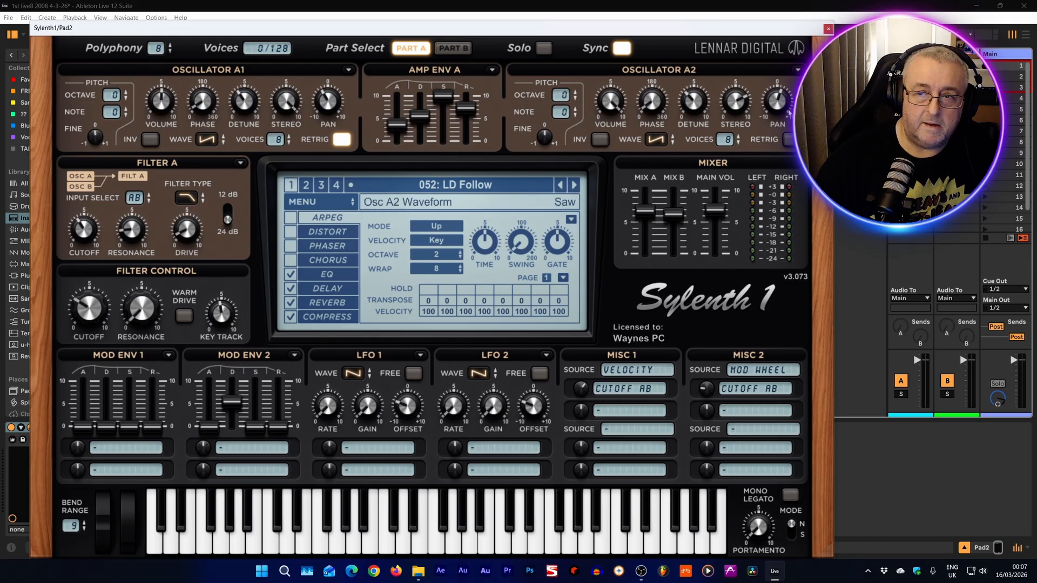
pyautogui.click(828, 29)
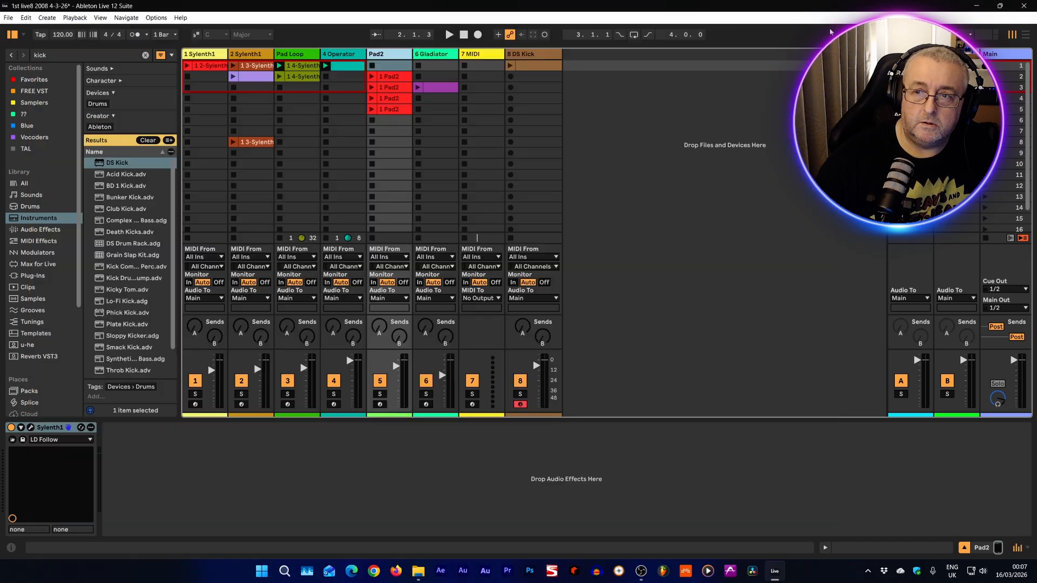
# Review the Gladiator synth's patch and settings on track 6
pyautogui.click(436, 54)
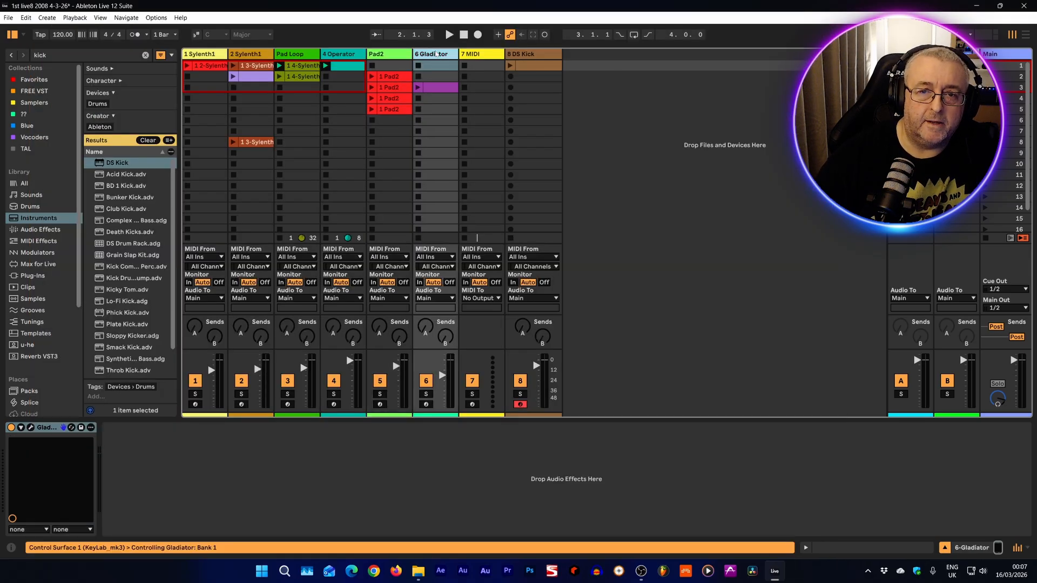
pyautogui.click(31, 427)
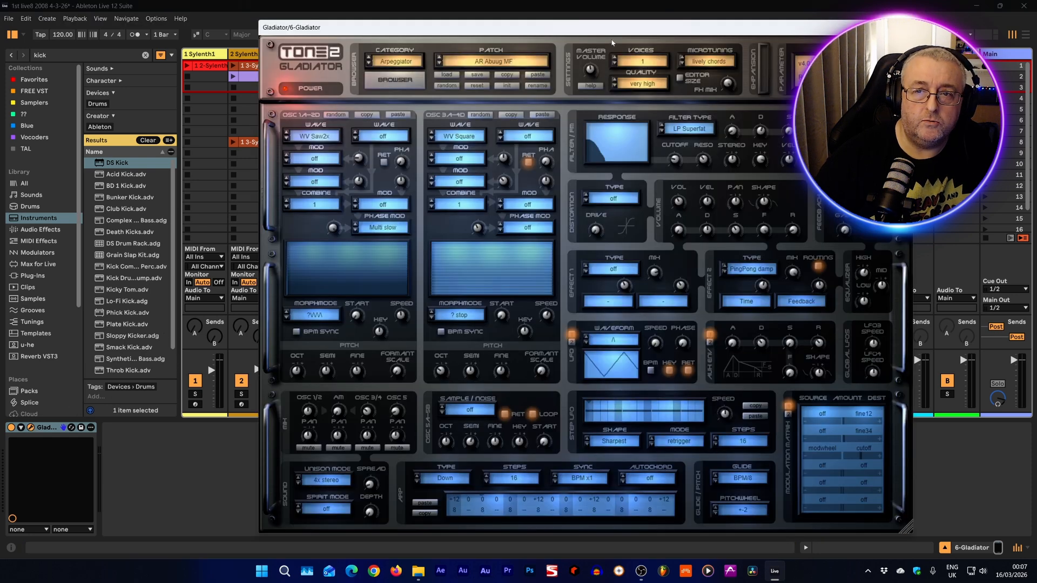
pyautogui.moveTo(617, 33); pyautogui.dragTo(570, 39)
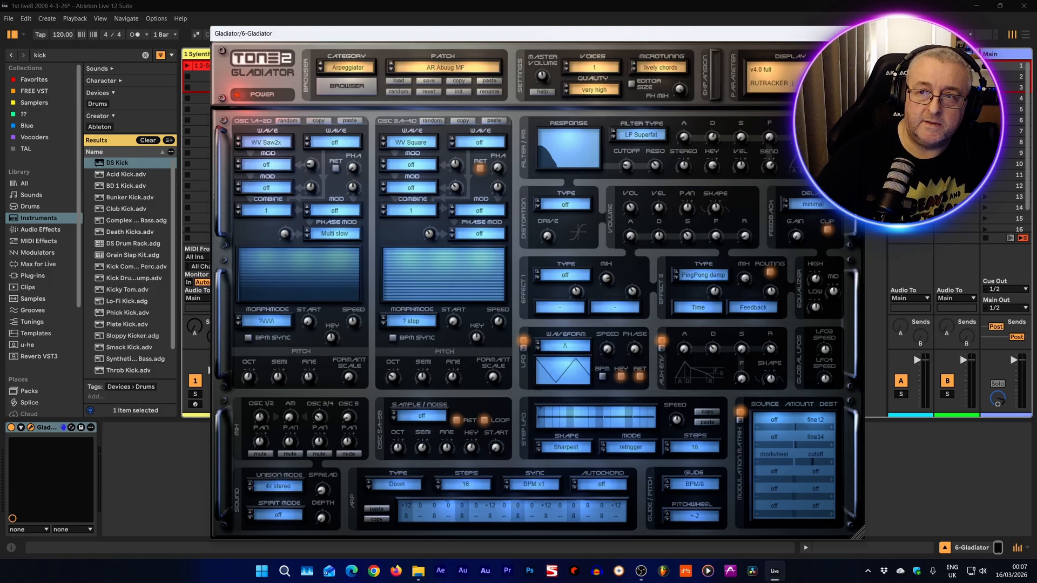
pyautogui.hotkey('ctrl', 'alt', 'p')
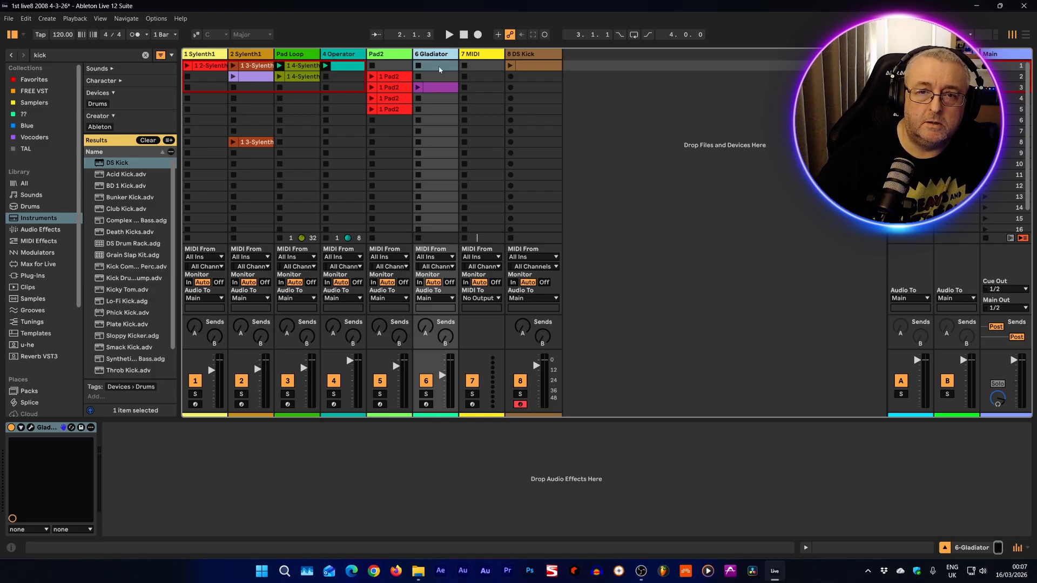
# Delete the empty 7 MIDI track
pyautogui.click(481, 55)
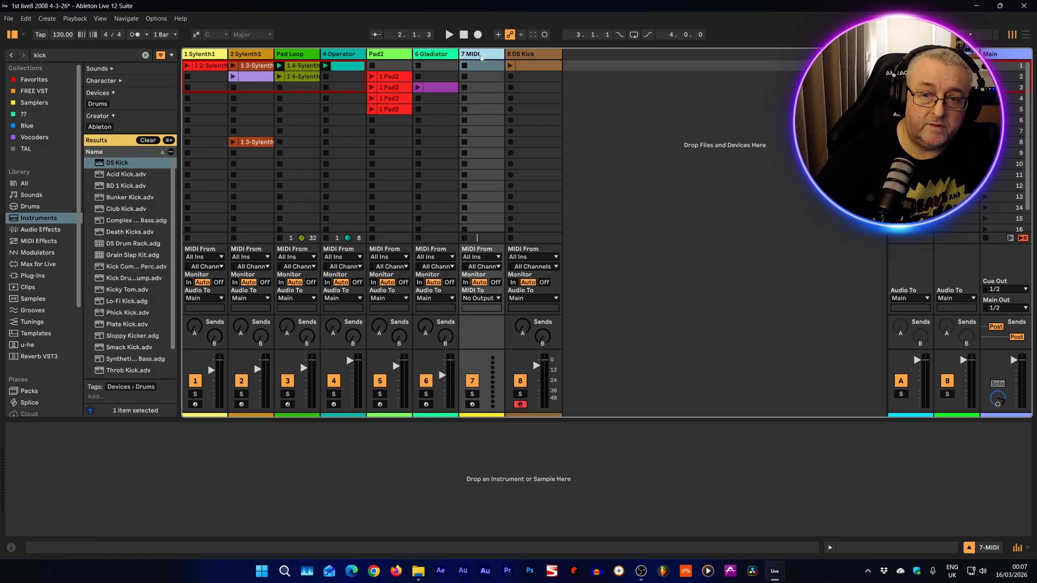
pyautogui.rightClick(481, 55)
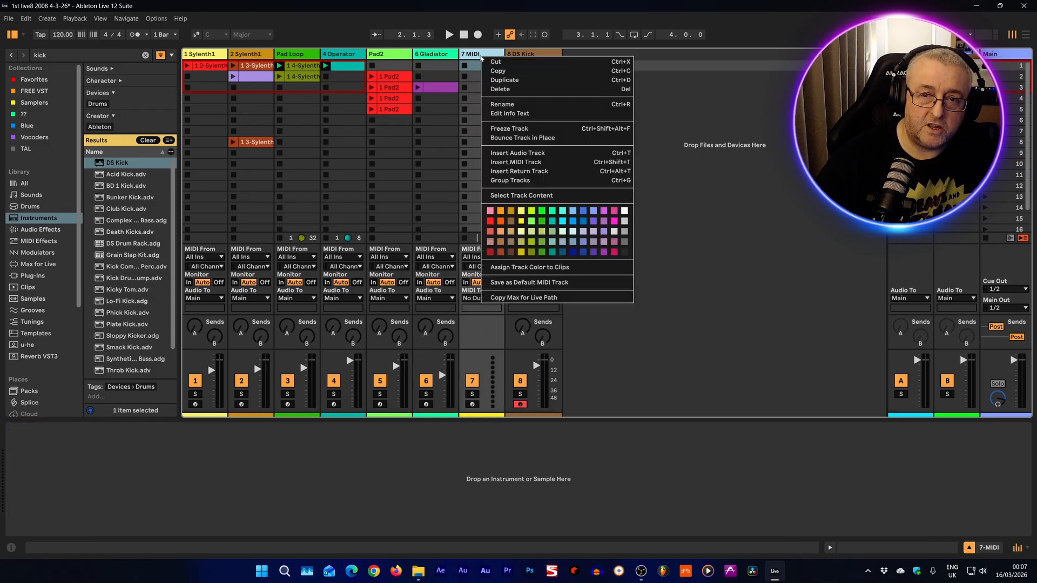
pyautogui.click(508, 89)
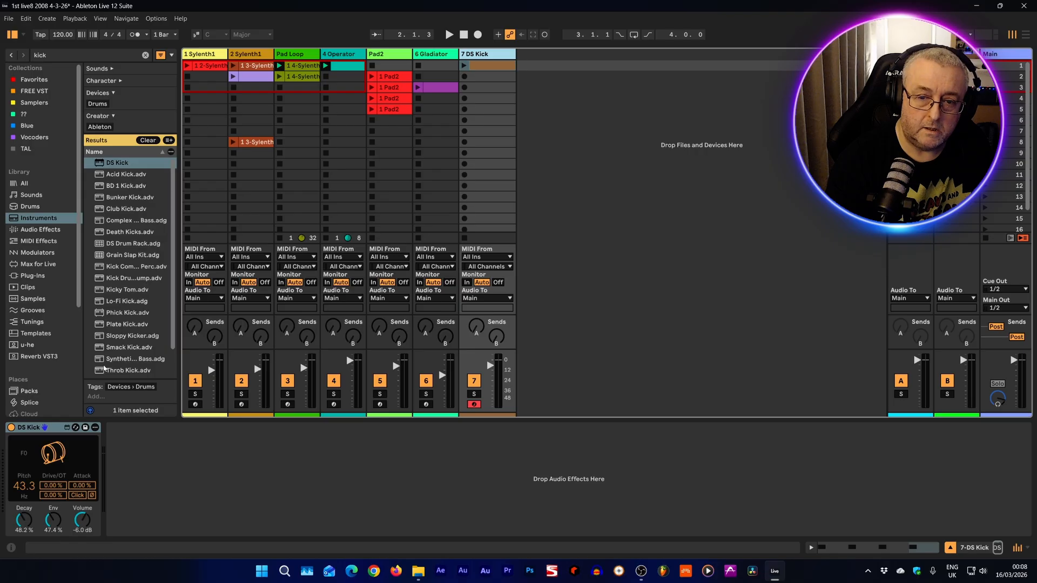
# Start playback and examine the notes of the Operator track's clip in an enlarged piano roll
pyautogui.press('space')
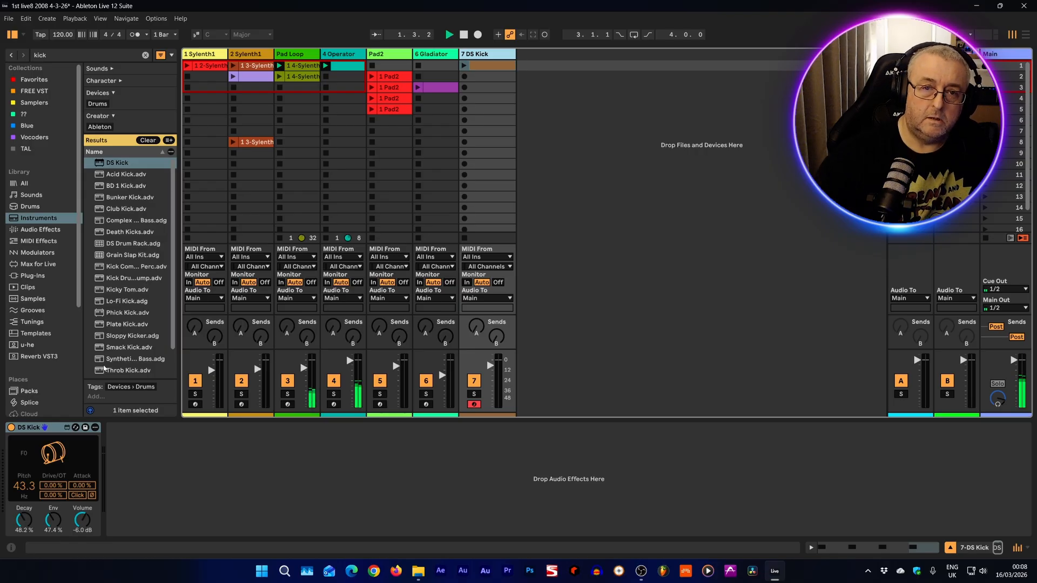
pyautogui.click(348, 69)
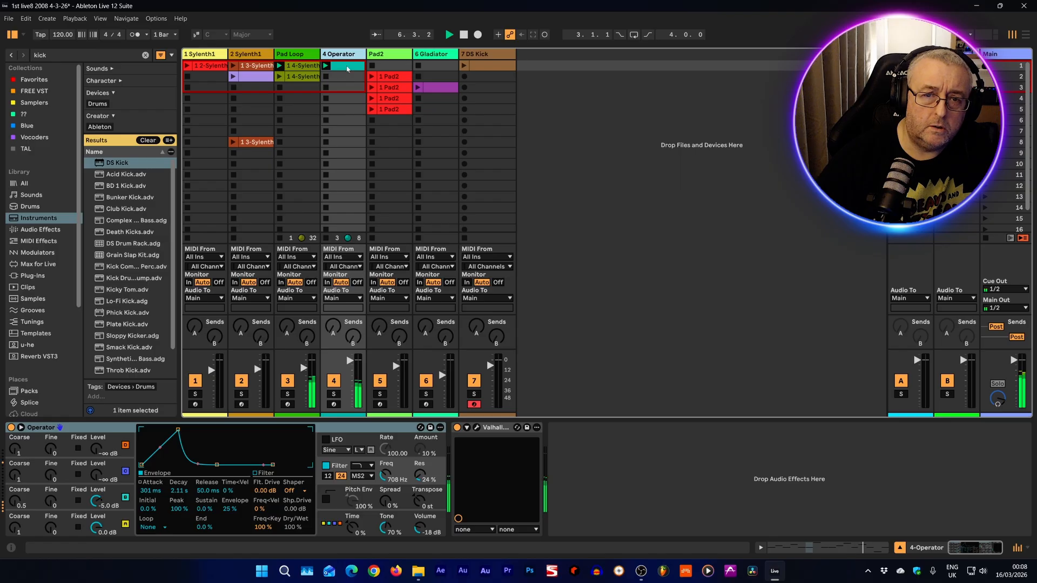
pyautogui.click(348, 69)
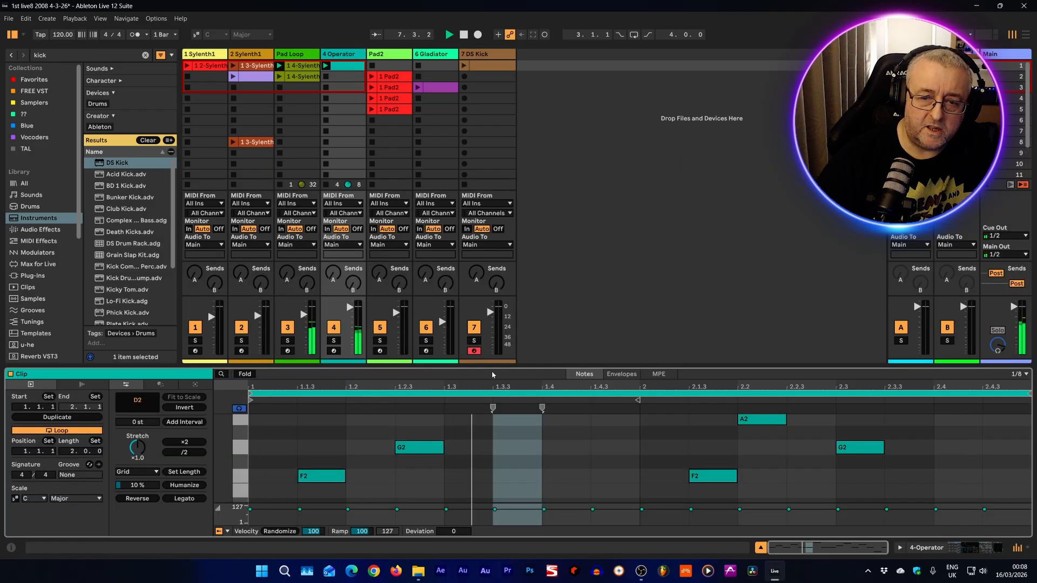
pyautogui.scroll(3, 523, 436)
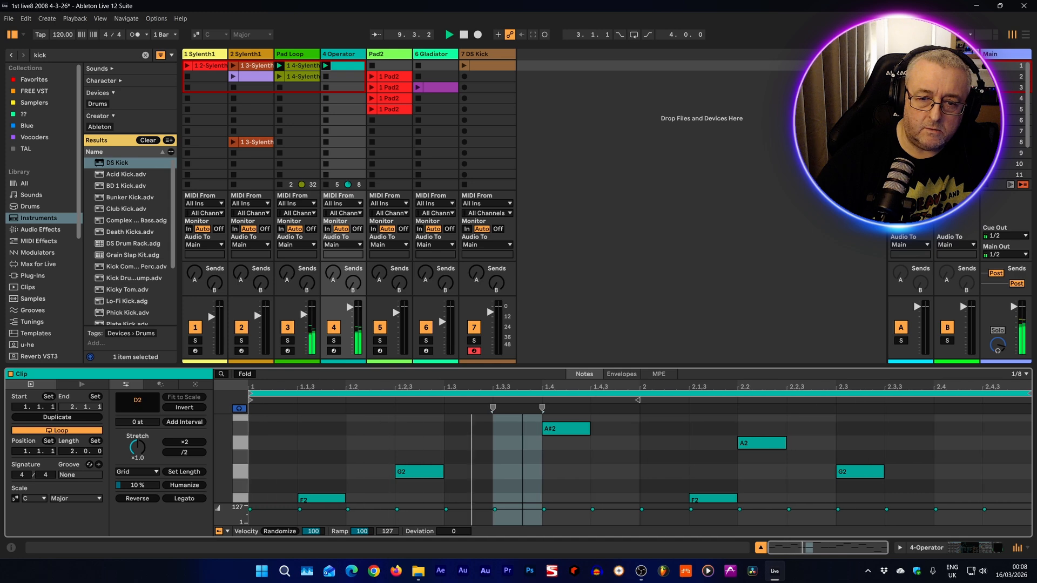
pyautogui.moveTo(523, 367); pyautogui.dragTo(524, 196)
pyautogui.press('+')
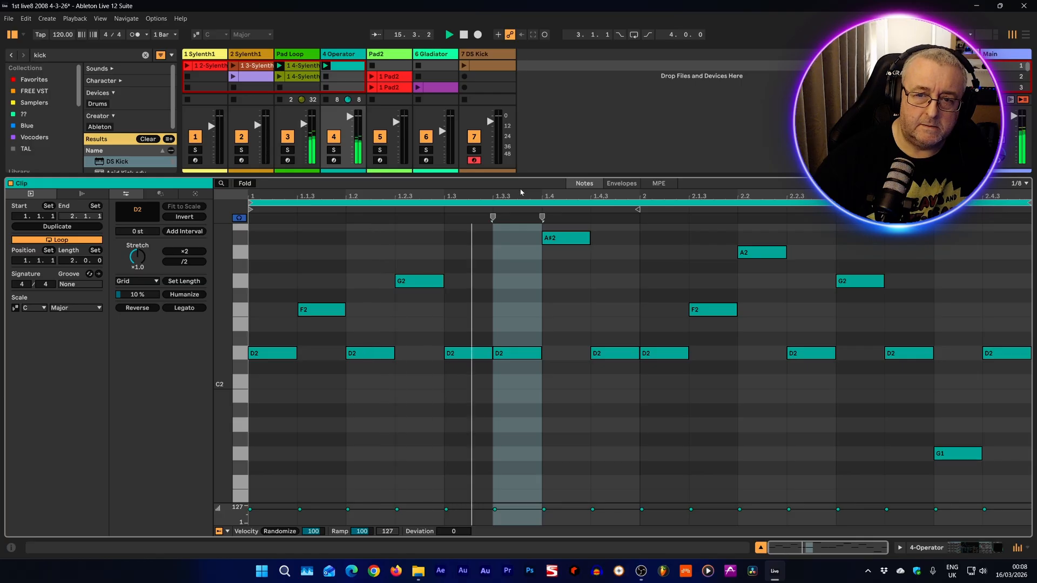
pyautogui.moveTo(521, 178); pyautogui.dragTo(517, 270)
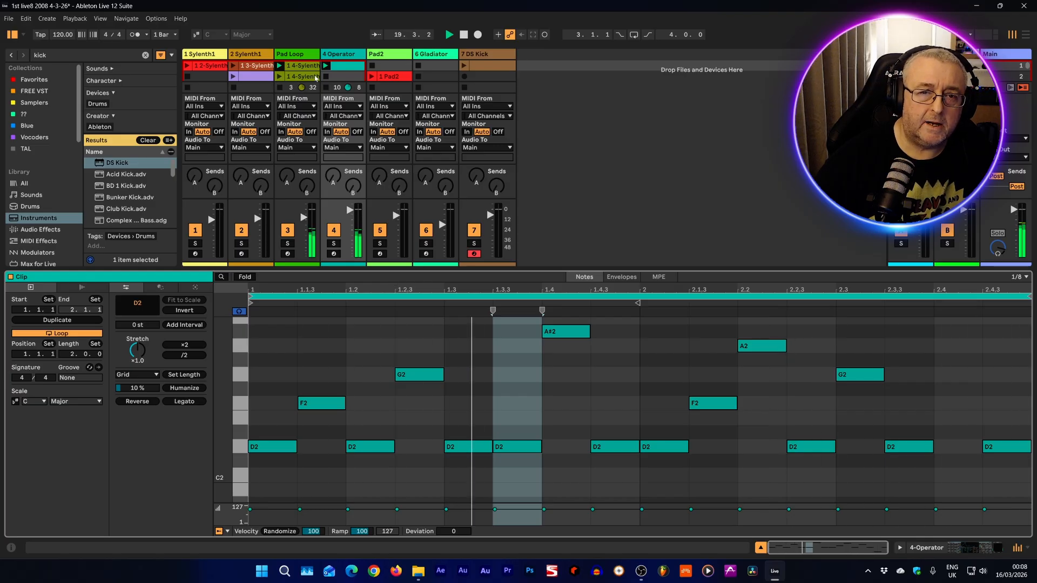
# Examine the long sustained notes in the Pad Loop track's first clip
pyautogui.click(297, 67)
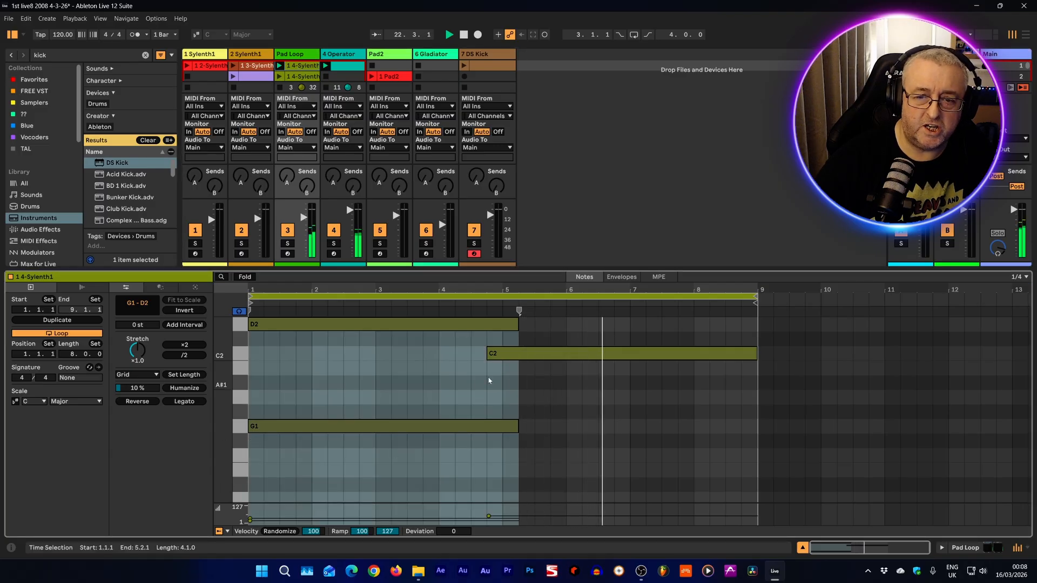
pyautogui.moveTo(507, 290); pyautogui.dragTo(627, 290)
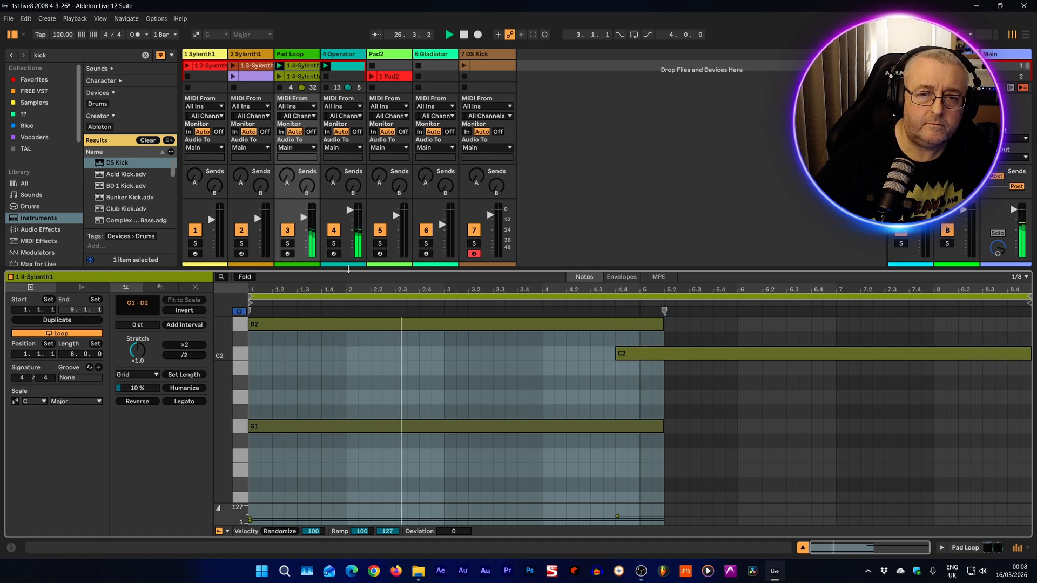
pyautogui.moveTo(349, 269); pyautogui.dragTo(367, 373)
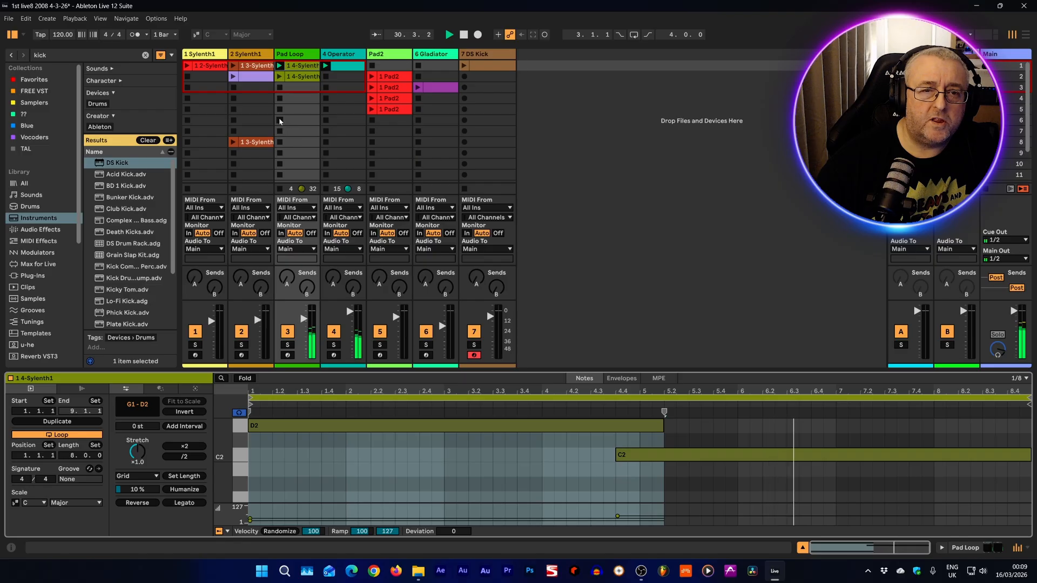
# Launch the first clips of both Sylenth1 tracks and review the second track's Sylenth1 plug-in during playback
pyautogui.click(192, 65)
pyautogui.click(187, 66)
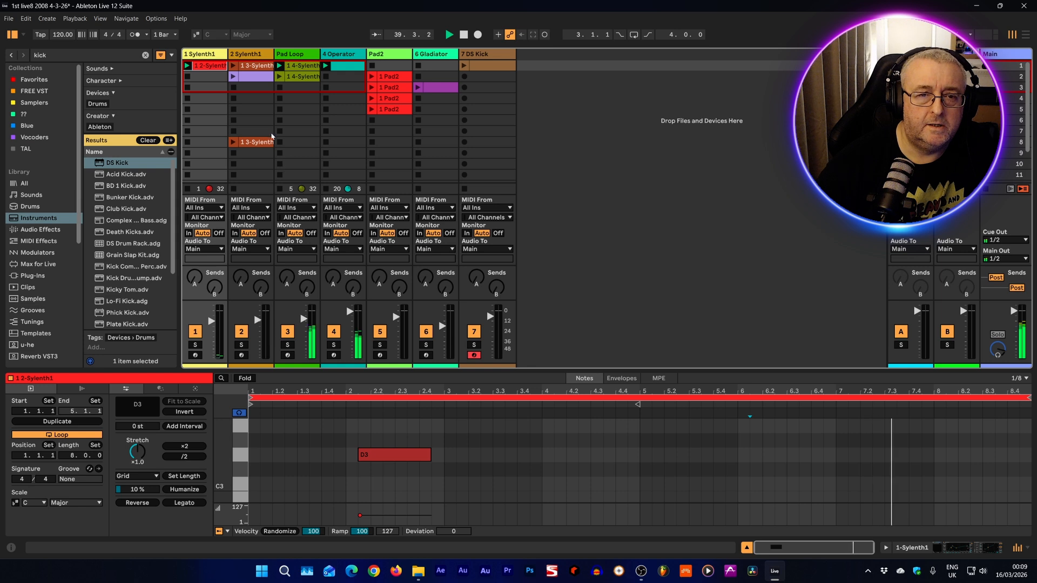
pyautogui.click(249, 55)
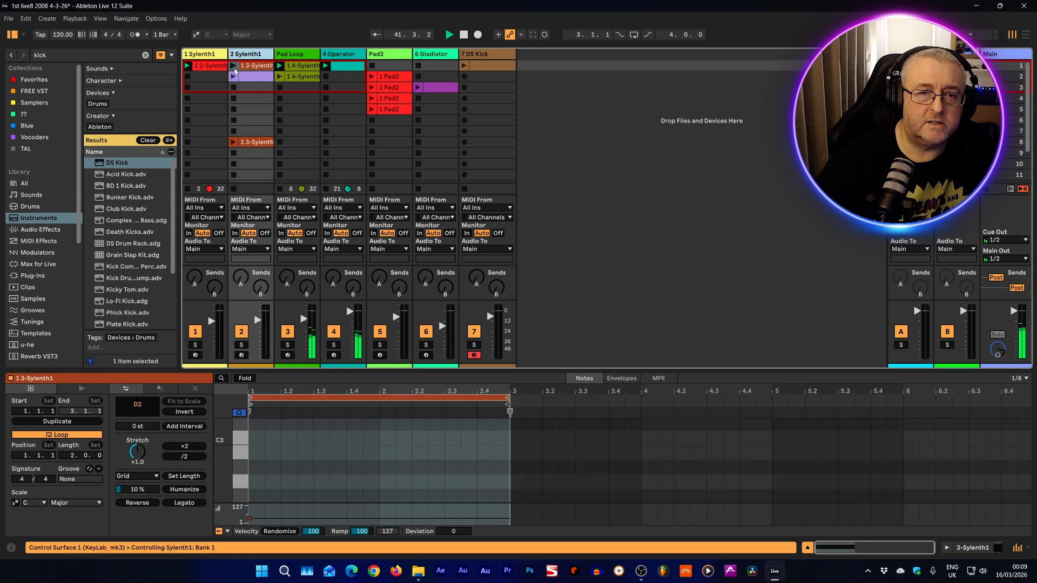
pyautogui.click(234, 66)
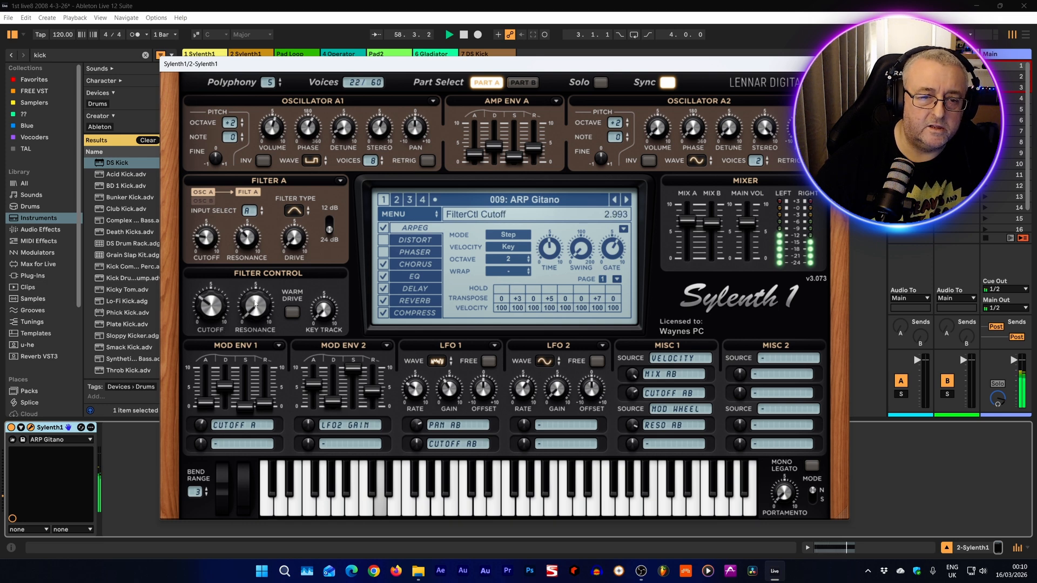
pyautogui.hotkey('ctrl', 'alt', 'p')
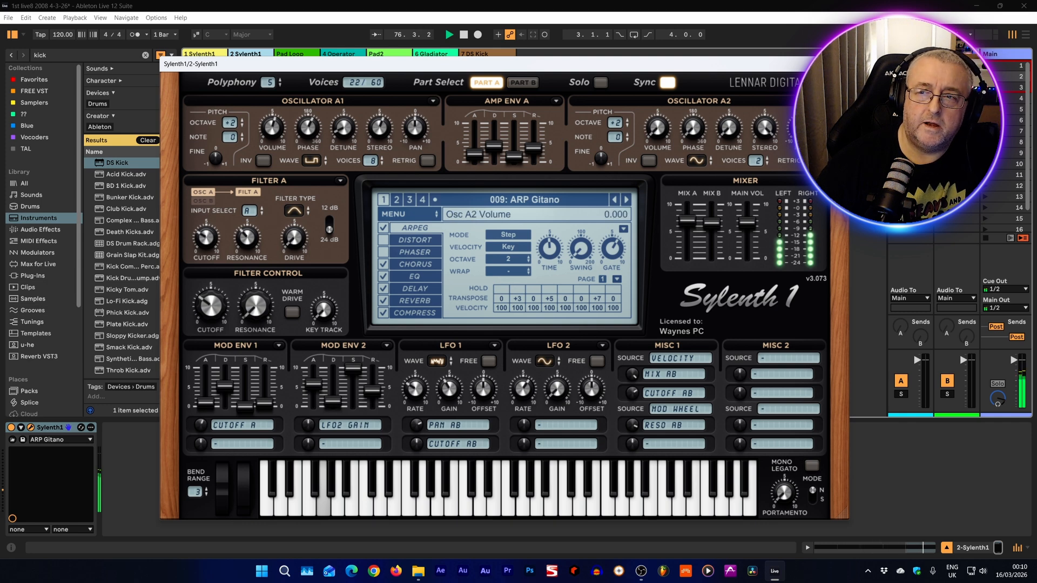
pyautogui.click(842, 64)
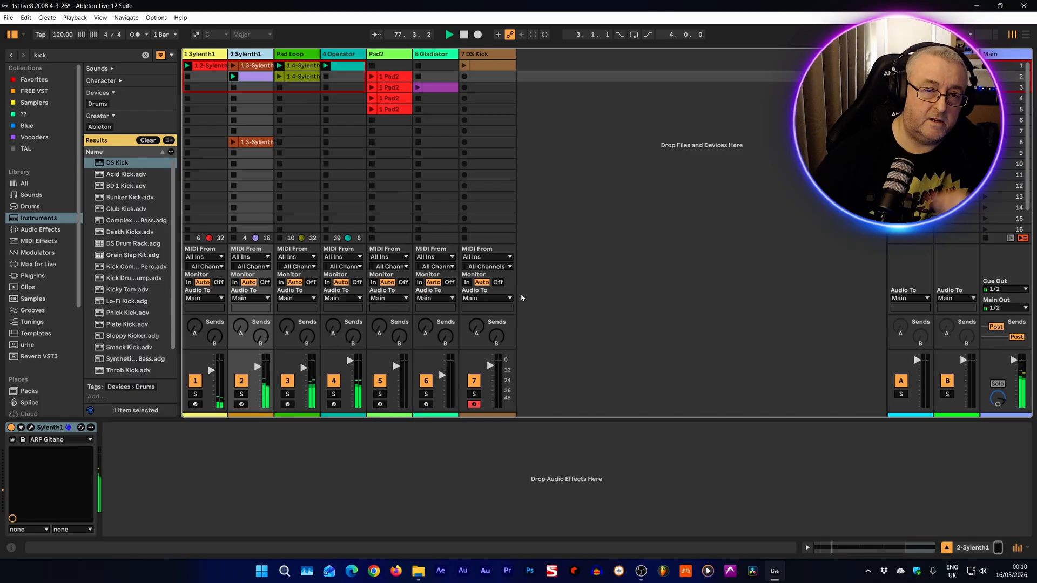